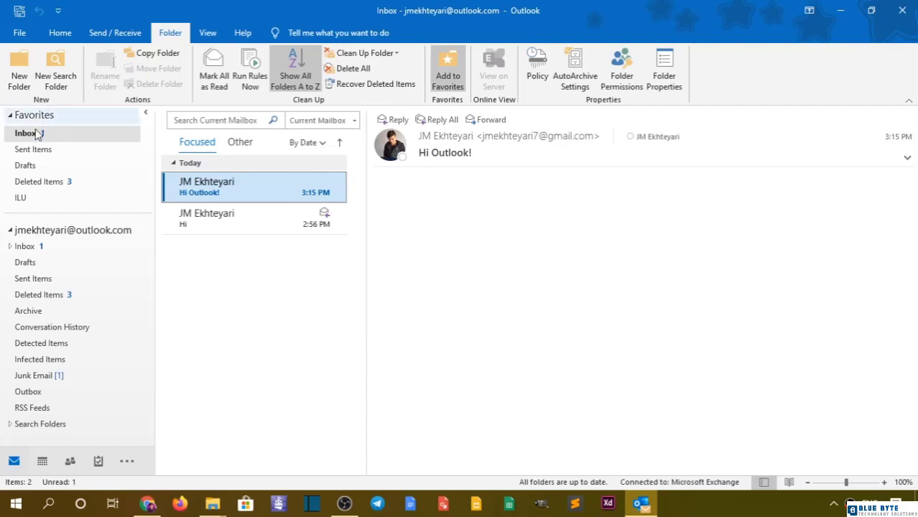
Step: Create a top-level mailbox folder named '***' that holds Mail and Post Items
{"action": "left_click", "coordinate": [20, 74]}
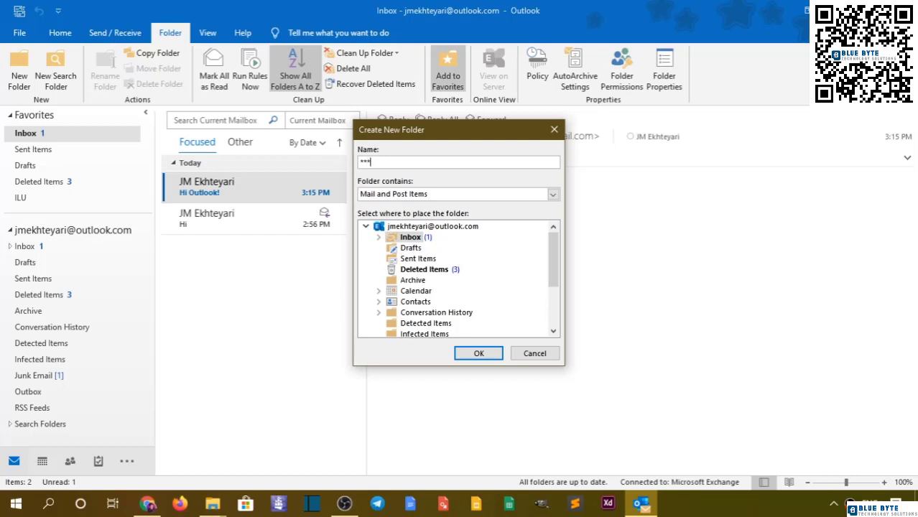
{"action": "left_click", "coordinate": [406, 201]}
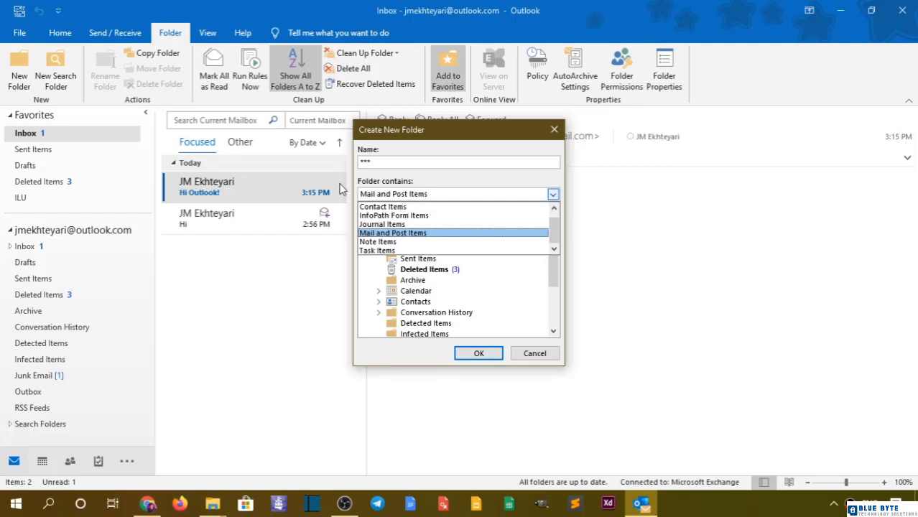
{"action": "left_click", "coordinate": [352, 189]}
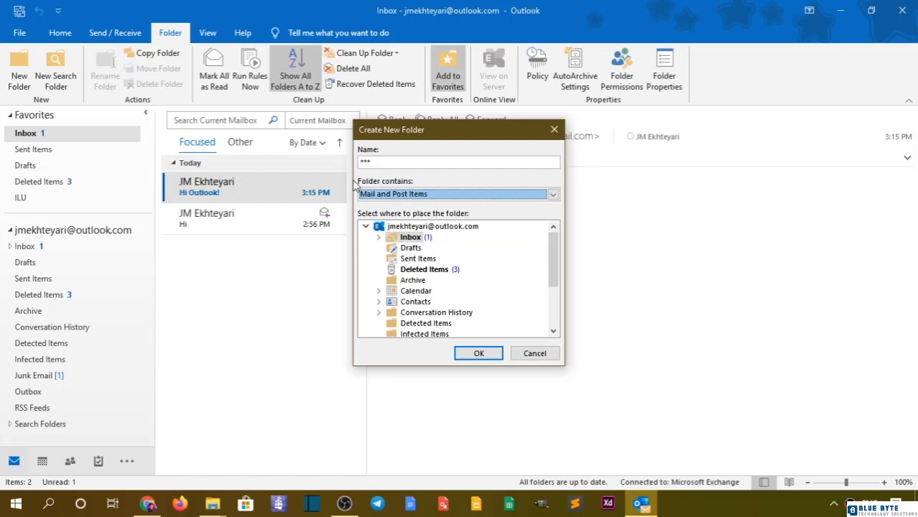
{"action": "left_click", "coordinate": [417, 226]}
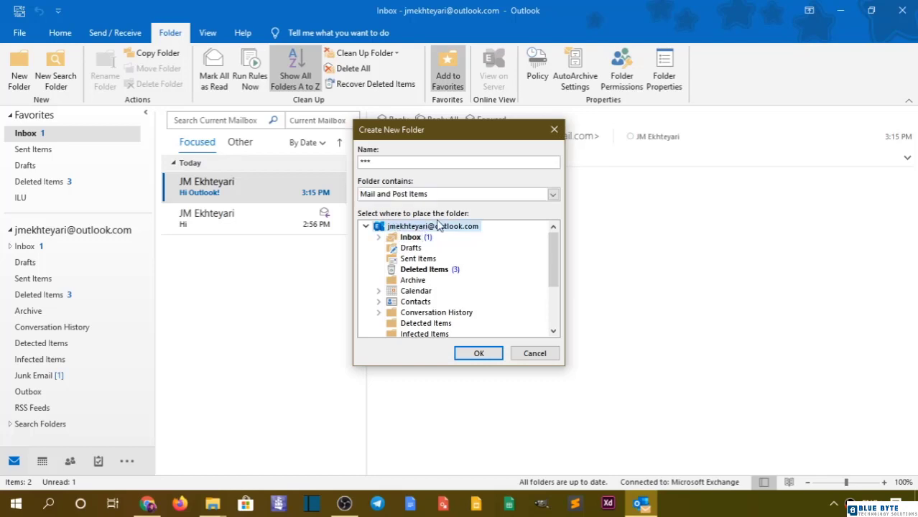
{"action": "left_click", "coordinate": [478, 352]}
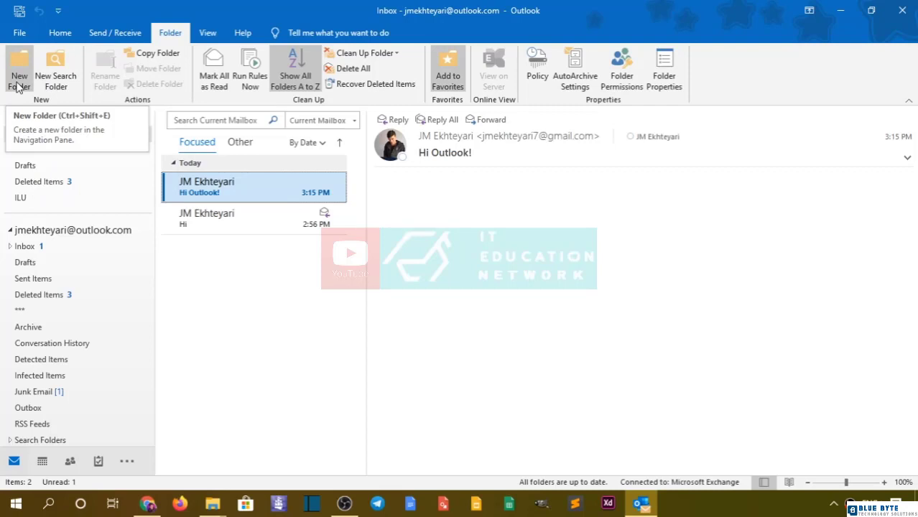
Step: Add an Unread mail search folder from the Reading Mail options, which appears as Unread Mail1
{"action": "left_click", "coordinate": [61, 86]}
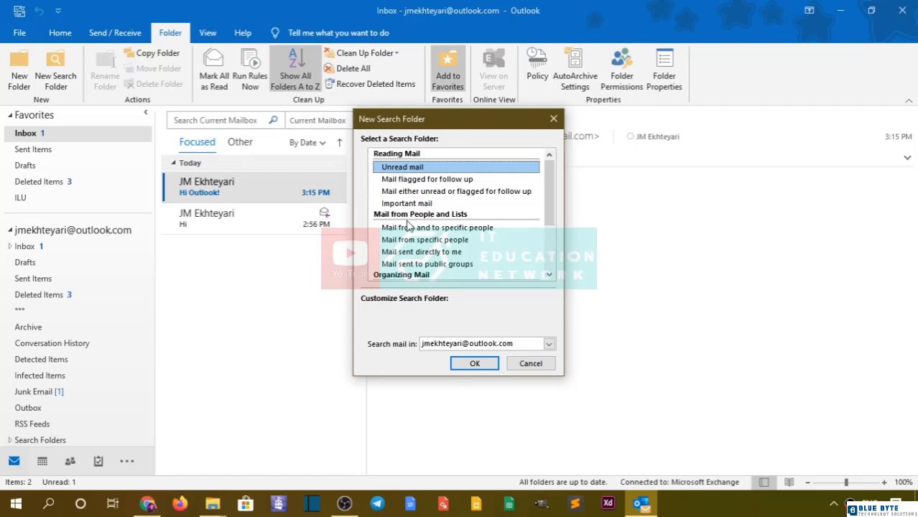
{"action": "scroll", "coordinate": [400, 263], "scroll_direction": "down", "scroll_amount": 3}
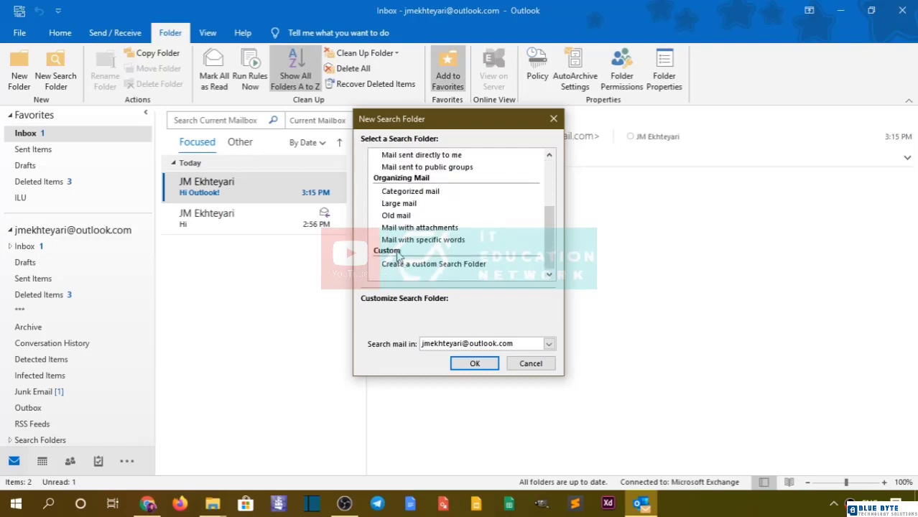
{"action": "scroll", "coordinate": [423, 248], "scroll_direction": "up", "scroll_amount": 3}
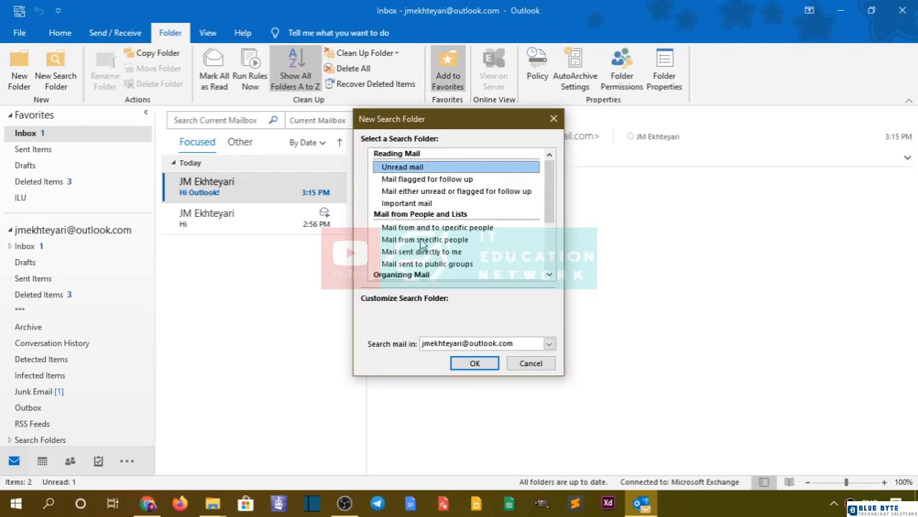
{"action": "left_click", "coordinate": [471, 364]}
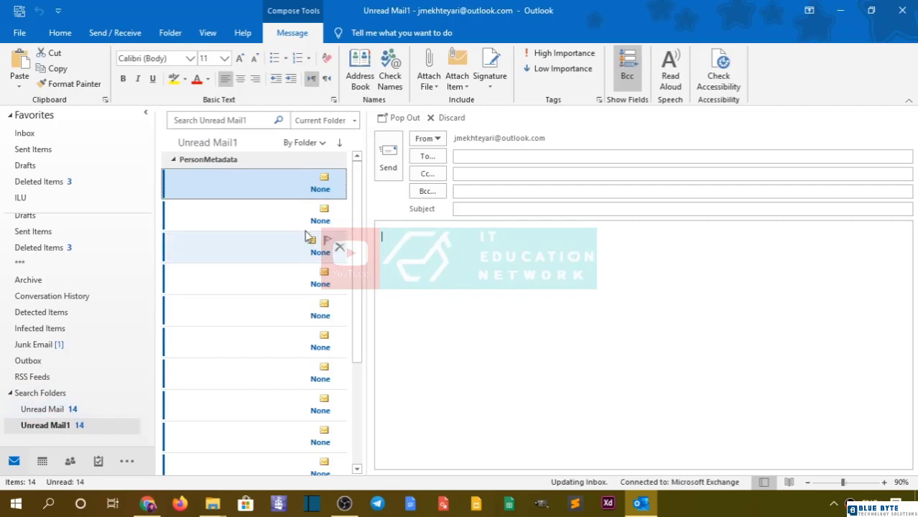
Step: Move all 14 Unread Mail1 messages to Deleted Items, then select the Unread Mail folder
{"action": "key", "text": "ctrl+a"}
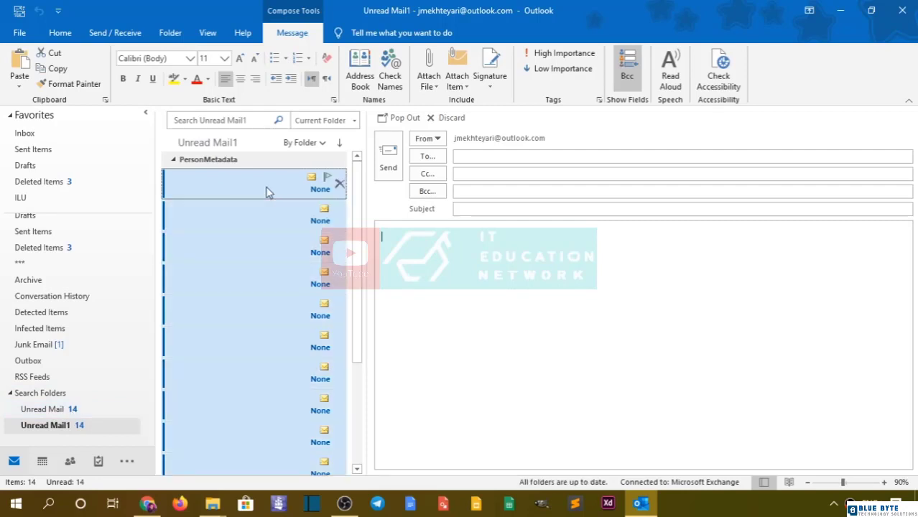
{"action": "left_click", "coordinate": [127, 33]}
{"action": "left_click", "coordinate": [172, 34]}
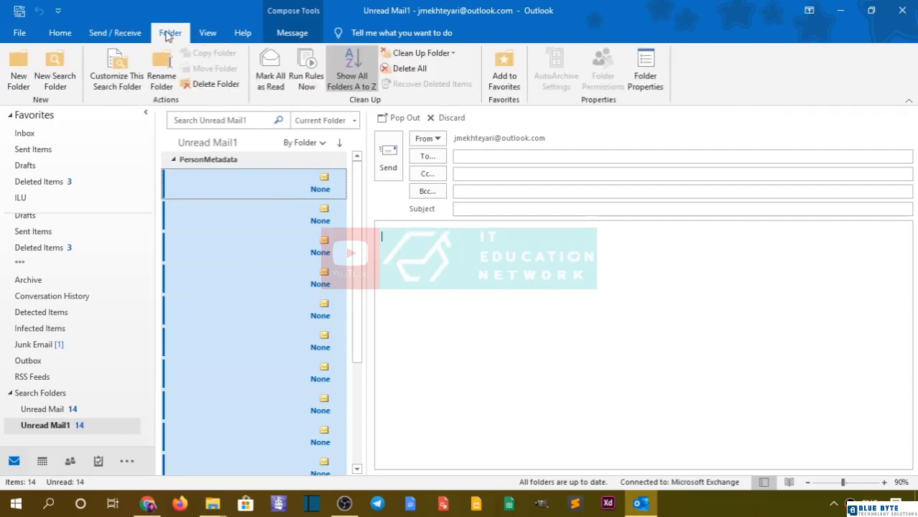
{"action": "left_click", "coordinate": [400, 78]}
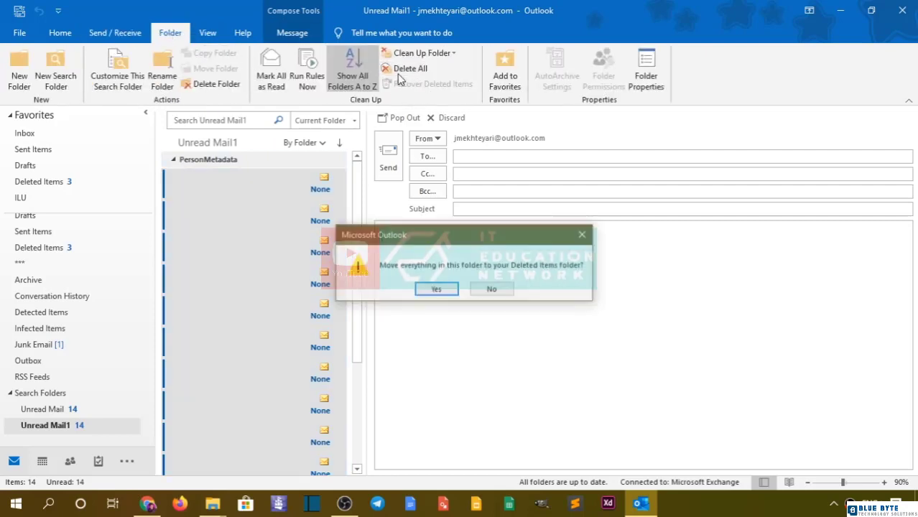
{"action": "left_click", "coordinate": [445, 289]}
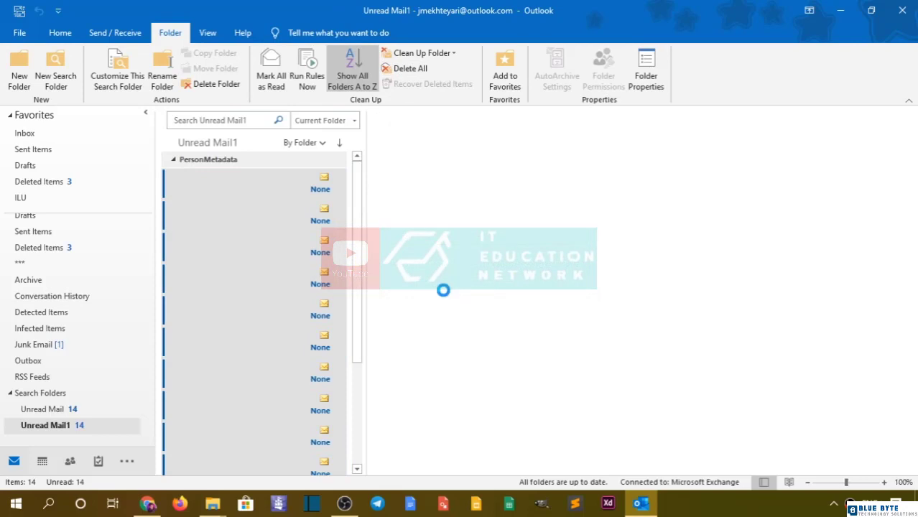
{"action": "left_click", "coordinate": [44, 409]}
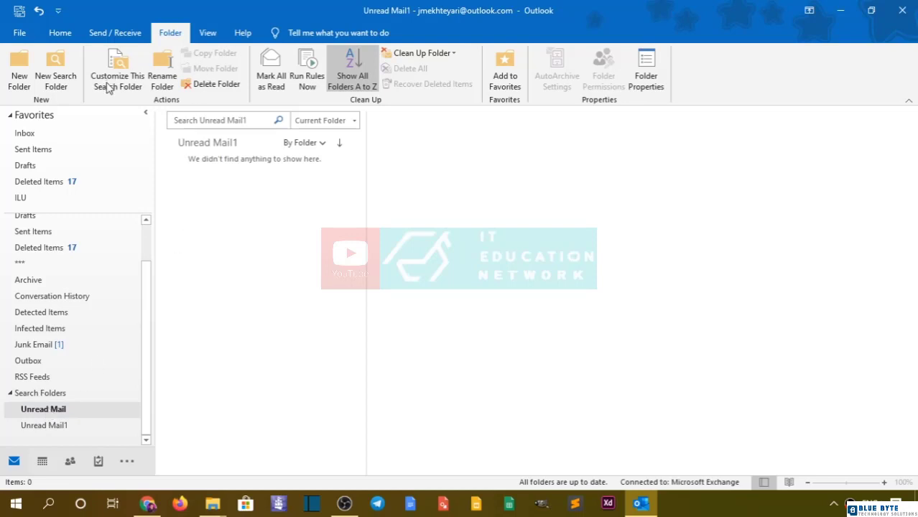
Step: Show the empty Unread Mail search folder and its right-click menu of folder actions
{"action": "key", "text": "shift+F10"}
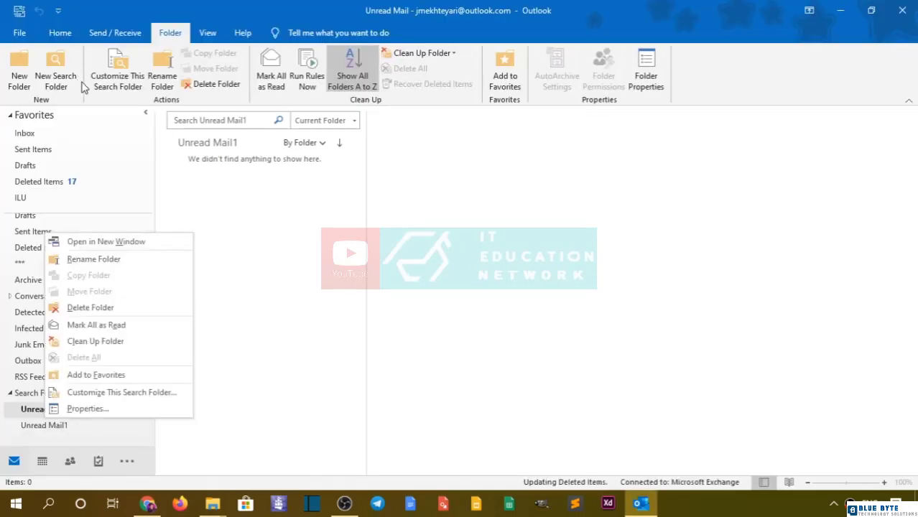
{"action": "left_click", "coordinate": [271, 303]}
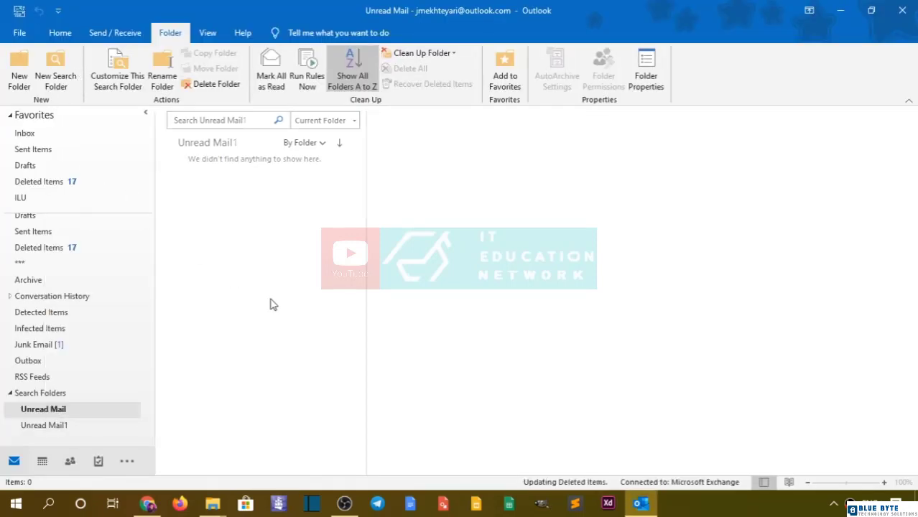
{"action": "right_click", "coordinate": [54, 419]}
{"action": "left_click", "coordinate": [46, 418]}
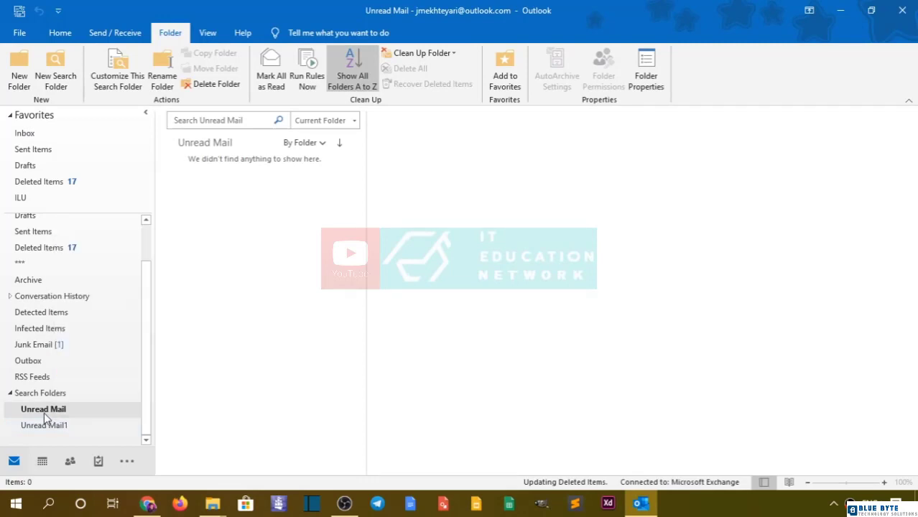
{"action": "right_click", "coordinate": [46, 416]}
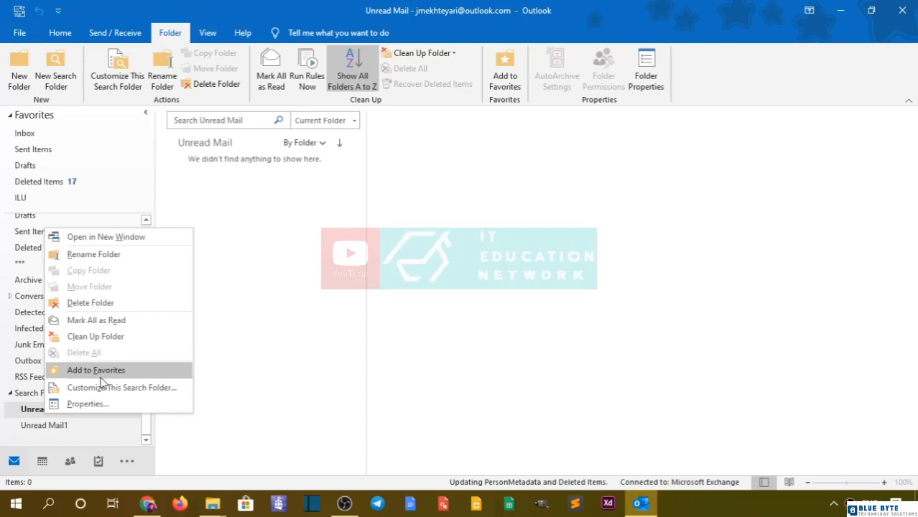
{"action": "left_click", "coordinate": [131, 106]}
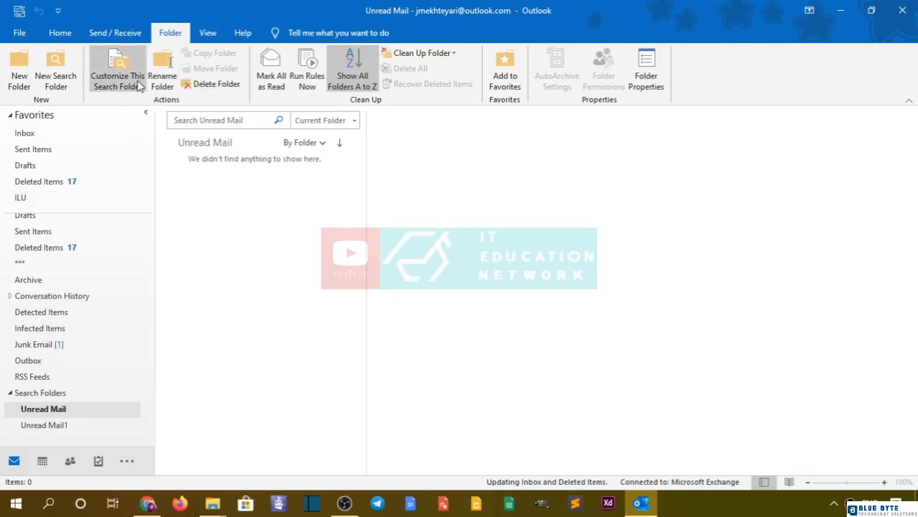
{"action": "right_click", "coordinate": [92, 413]}
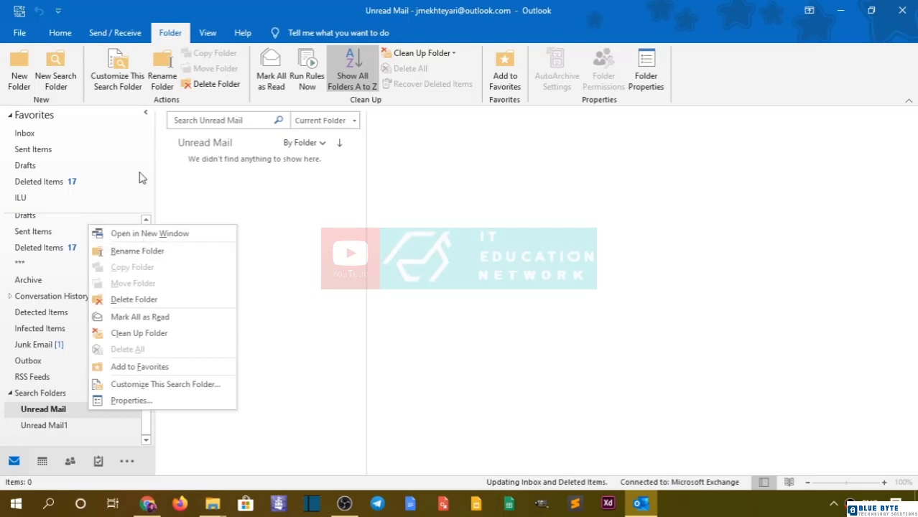
Step: Leave Unread Mail's customize and rename options unchanged, then permanently delete the search folder
{"action": "left_click", "coordinate": [123, 89]}
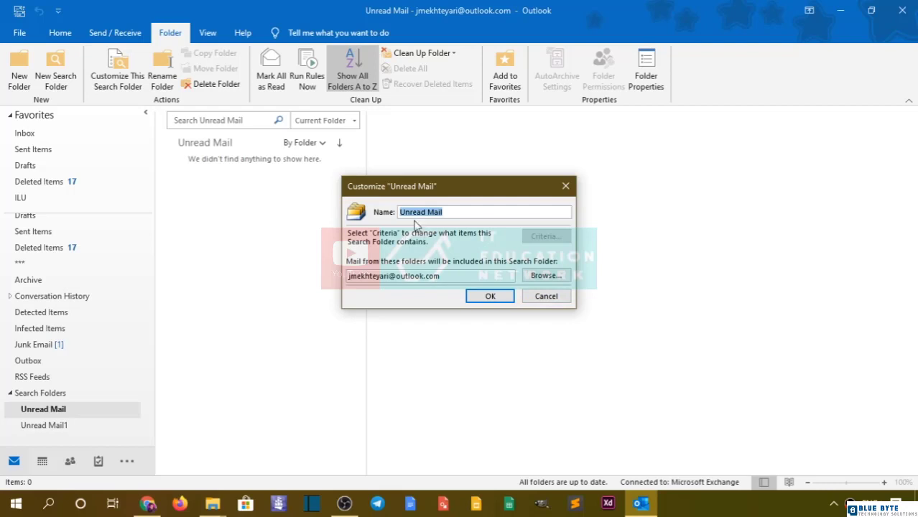
{"action": "left_click", "coordinate": [533, 299]}
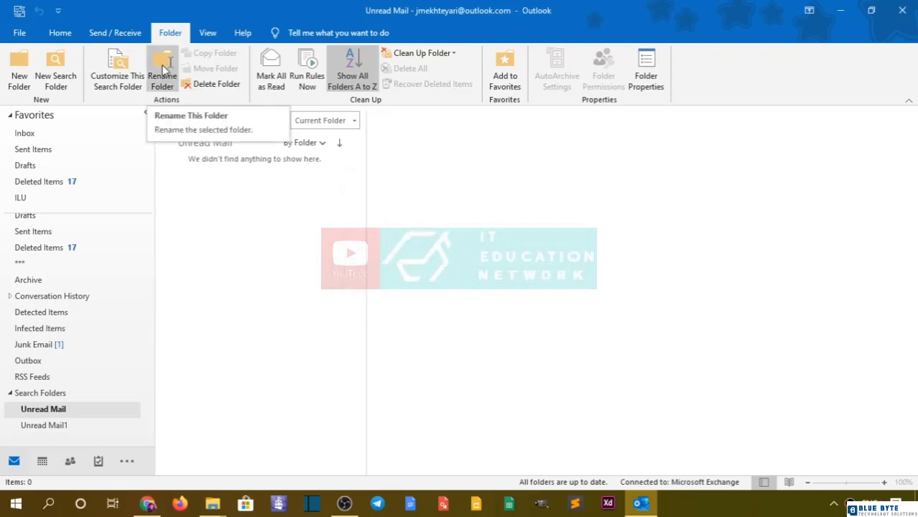
{"action": "left_click", "coordinate": [163, 69]}
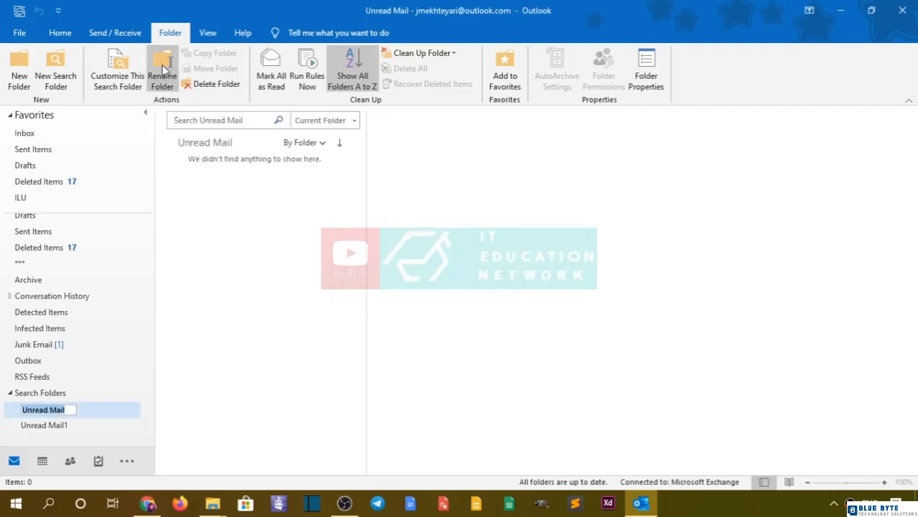
{"action": "left_click", "coordinate": [70, 425]}
{"action": "left_click", "coordinate": [70, 410]}
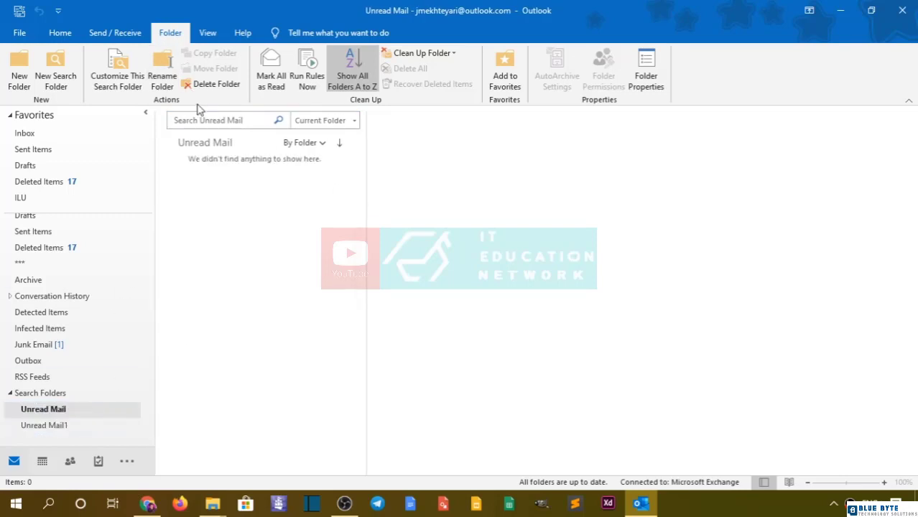
{"action": "left_click", "coordinate": [213, 86]}
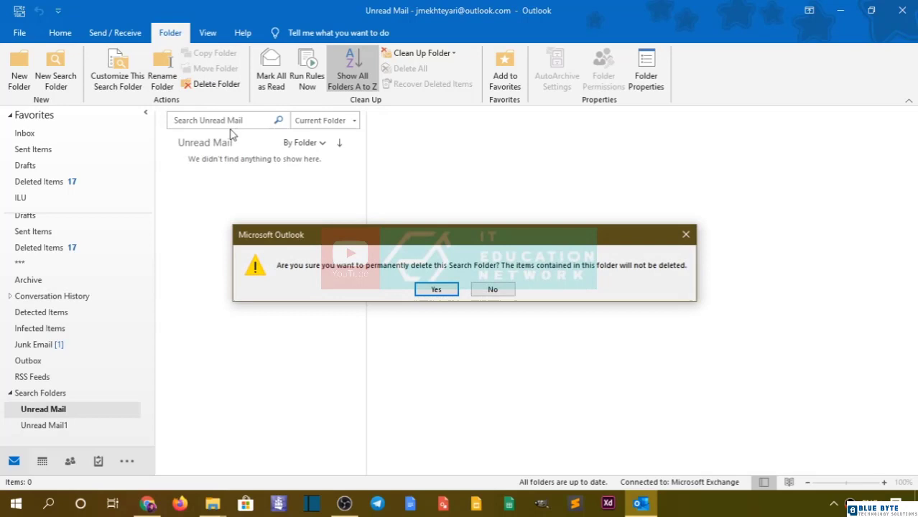
{"action": "left_click", "coordinate": [431, 291]}
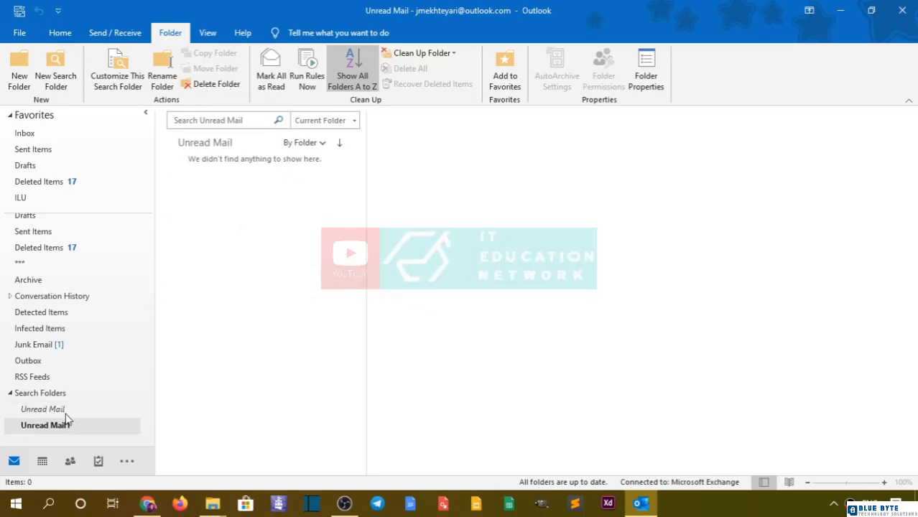
Step: Open Deleted Items, look over Manage Rules & Alerts without changes, and return to mail
{"action": "left_click", "coordinate": [81, 186]}
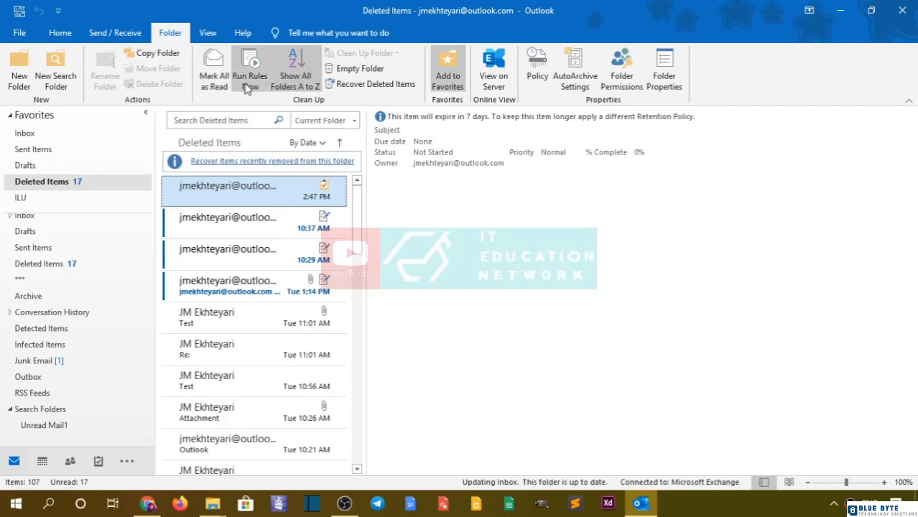
{"action": "left_click", "coordinate": [17, 34]}
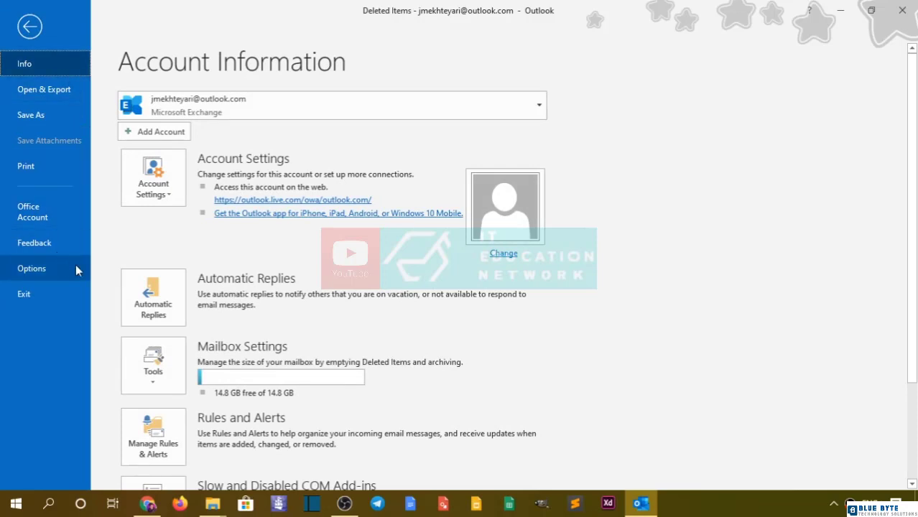
{"action": "left_click", "coordinate": [180, 454]}
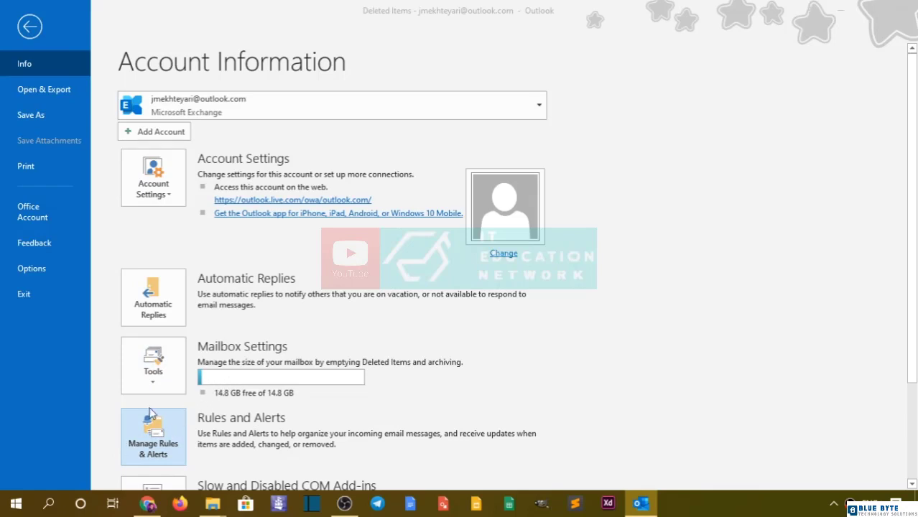
{"action": "left_click", "coordinate": [171, 441]}
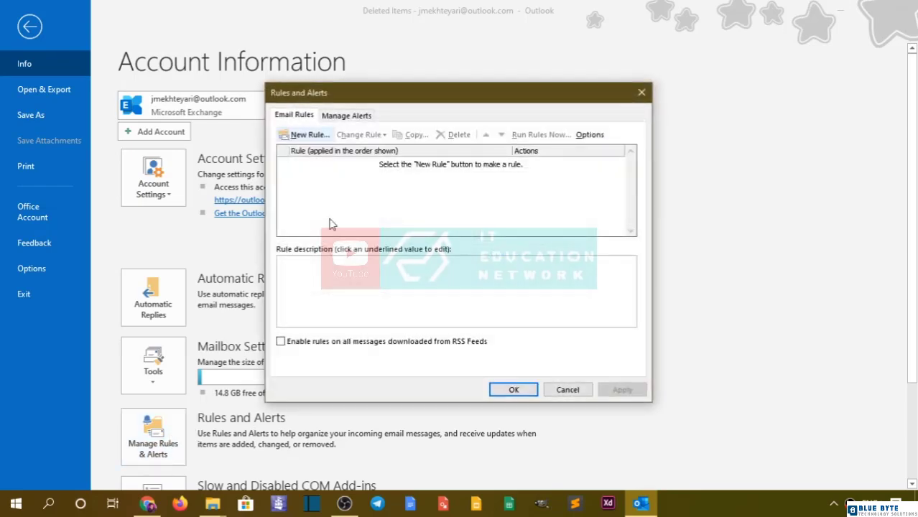
{"action": "left_click", "coordinate": [649, 93]}
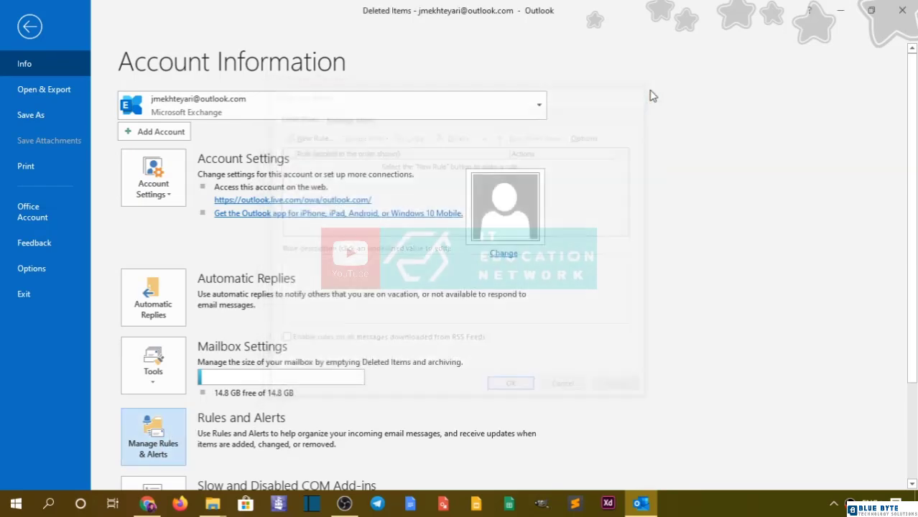
{"action": "left_click", "coordinate": [29, 26]}
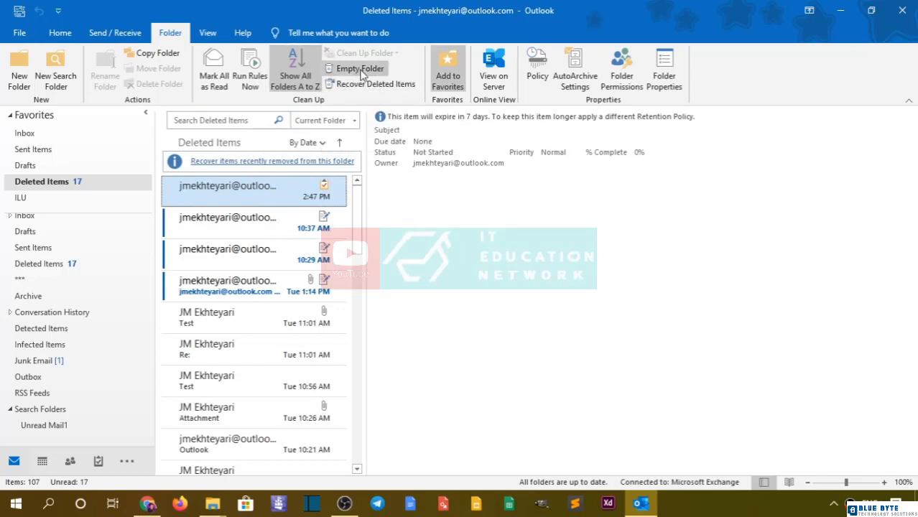
{"action": "key", "text": "ctrl+a"}
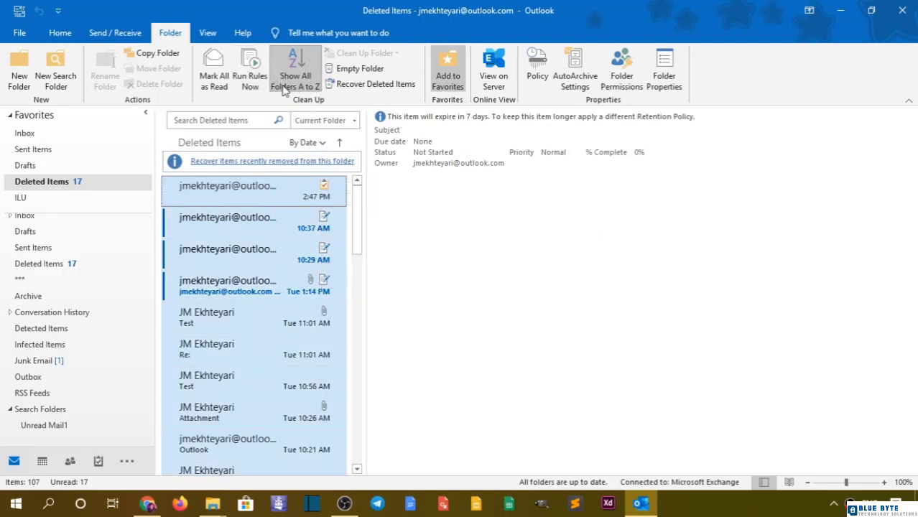
{"action": "left_click", "coordinate": [273, 184]}
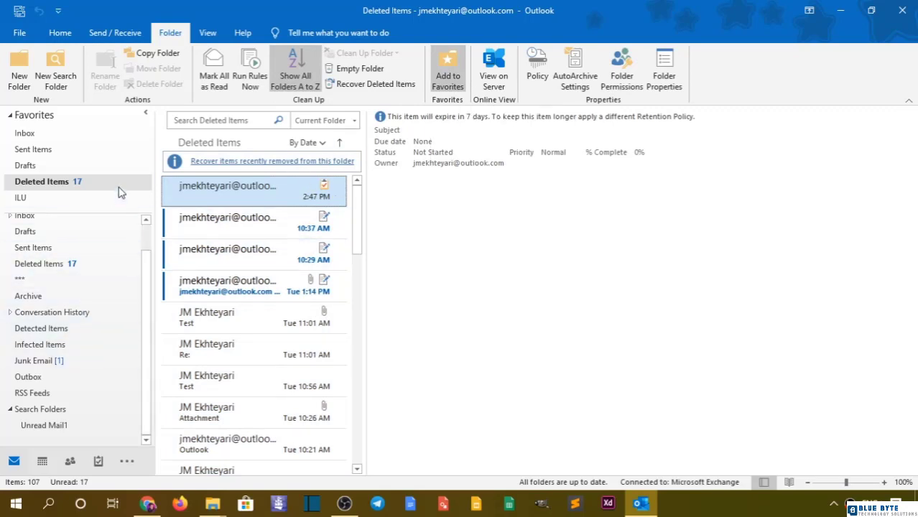
{"action": "scroll", "coordinate": [92, 252], "scroll_direction": "up", "scroll_amount": 1}
{"action": "scroll", "coordinate": [87, 245], "scroll_direction": "down", "scroll_amount": 1}
{"action": "scroll", "coordinate": [87, 245], "scroll_direction": "up", "scroll_amount": 1}
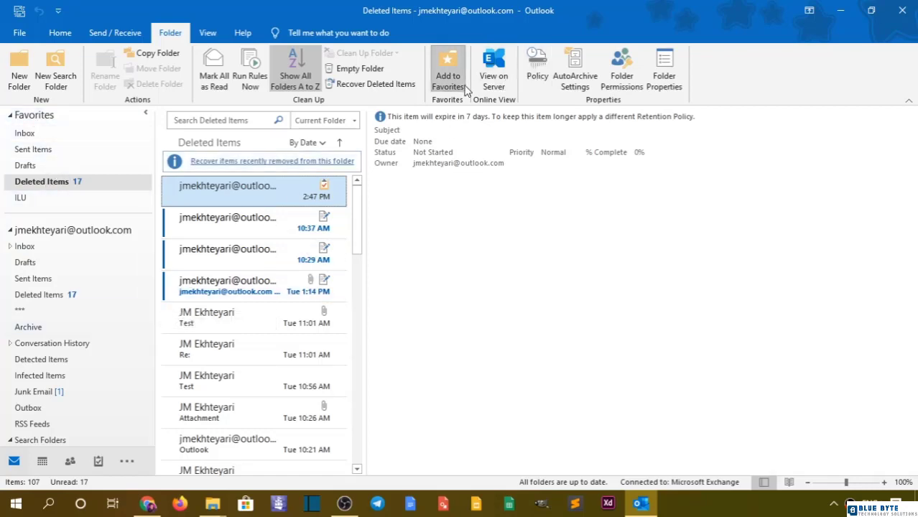
{"action": "scroll", "coordinate": [79, 306], "scroll_direction": "down", "scroll_amount": 1}
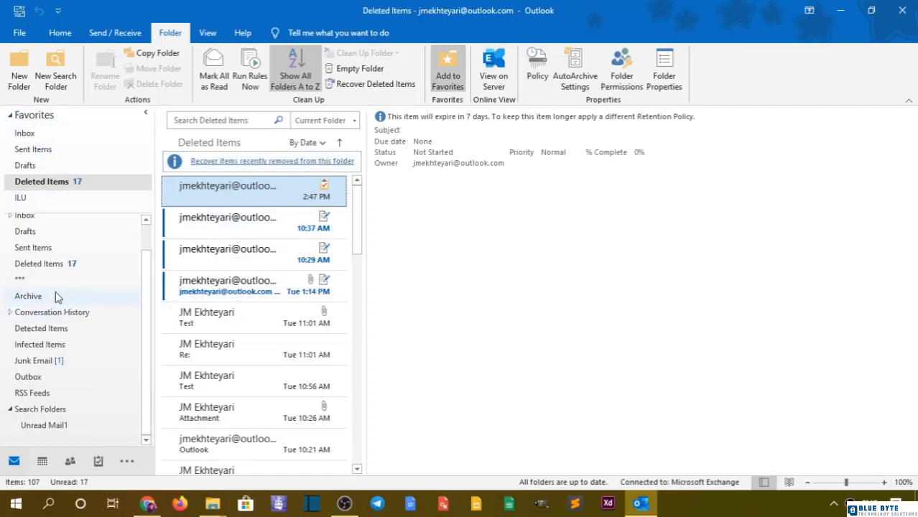
Step: Open the Archive folder and pin it under Favorites
{"action": "left_click", "coordinate": [56, 295]}
{"action": "scroll", "coordinate": [56, 290], "scroll_direction": "up", "scroll_amount": 1}
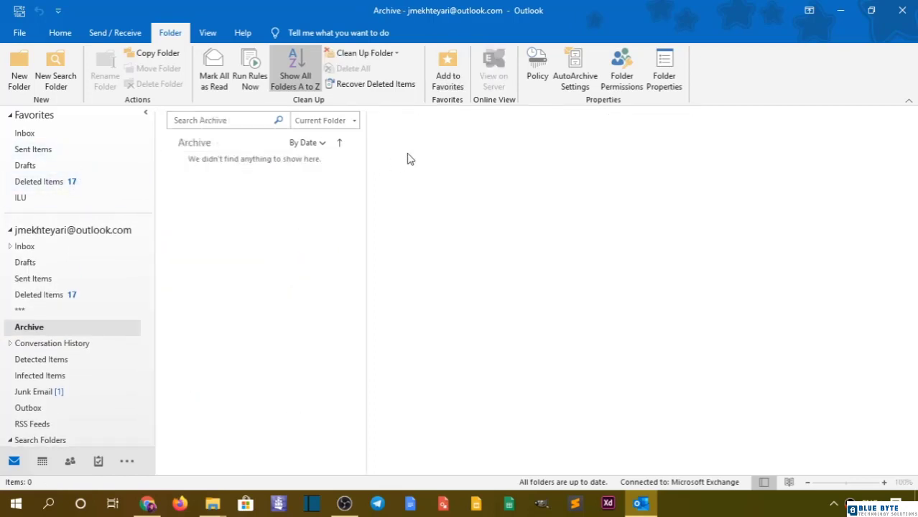
{"action": "left_click", "coordinate": [448, 75]}
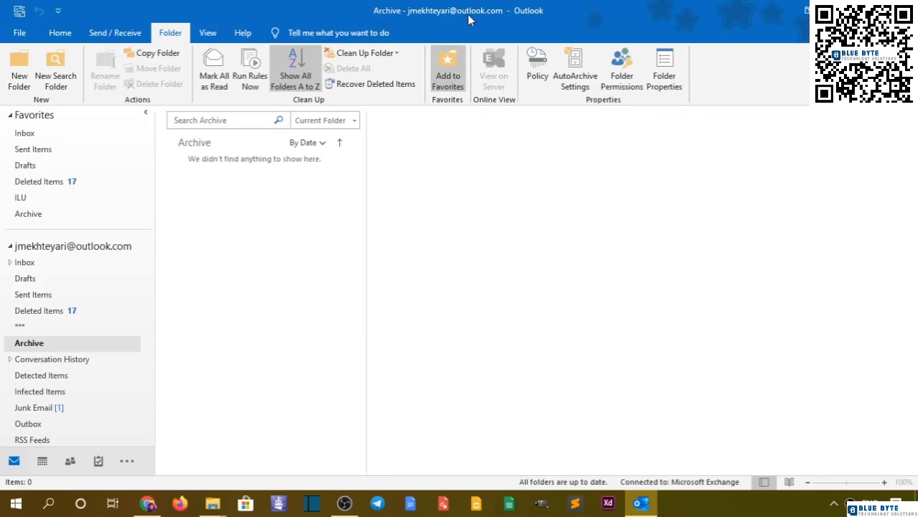
Step: Look over Archive's Policy and AutoArchive settings, closing both without applying changes
{"action": "left_click", "coordinate": [545, 79]}
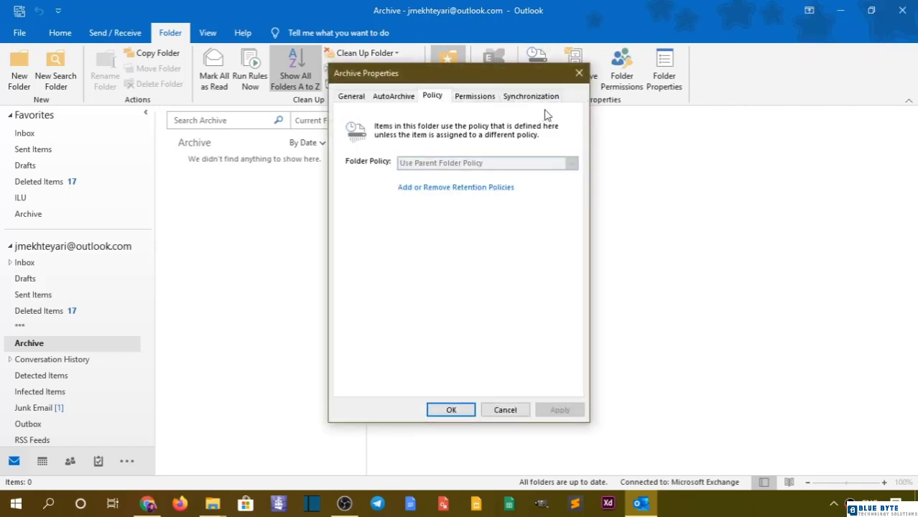
{"action": "left_click", "coordinate": [579, 75]}
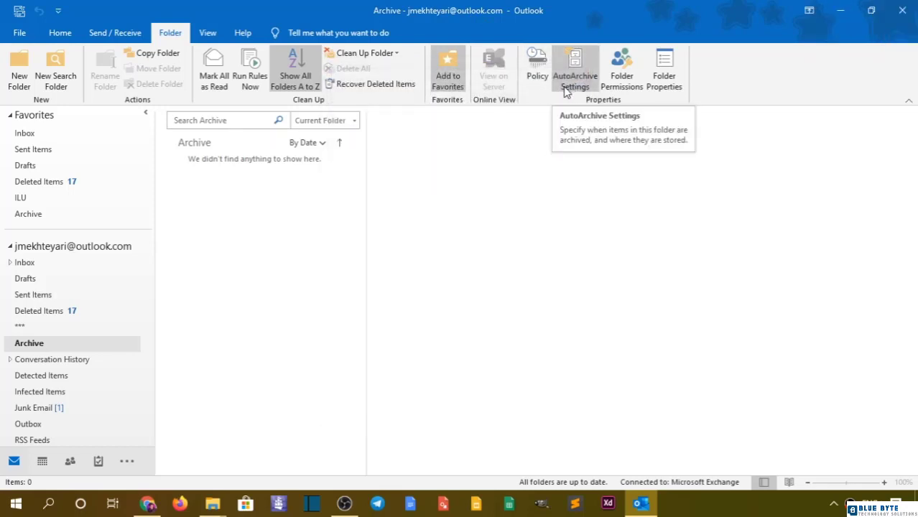
{"action": "left_click", "coordinate": [568, 88]}
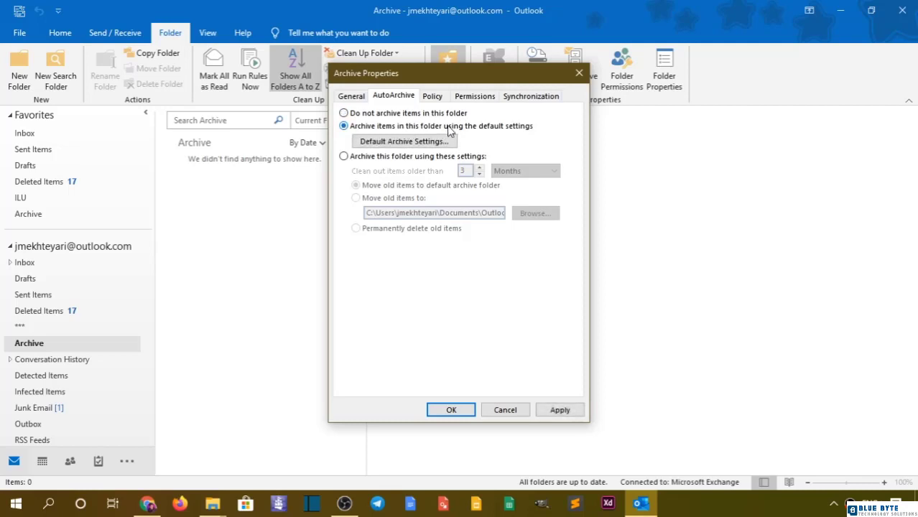
{"action": "left_click", "coordinate": [439, 158]}
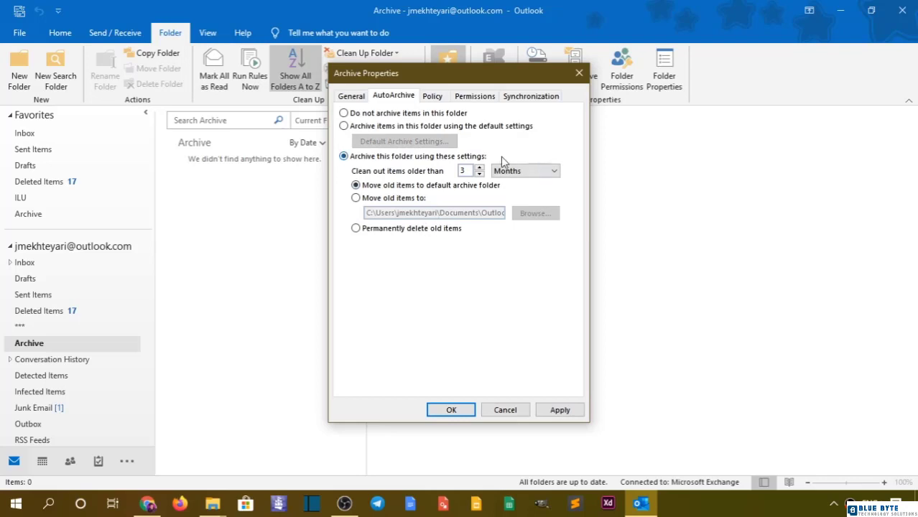
{"action": "left_click", "coordinate": [579, 73]}
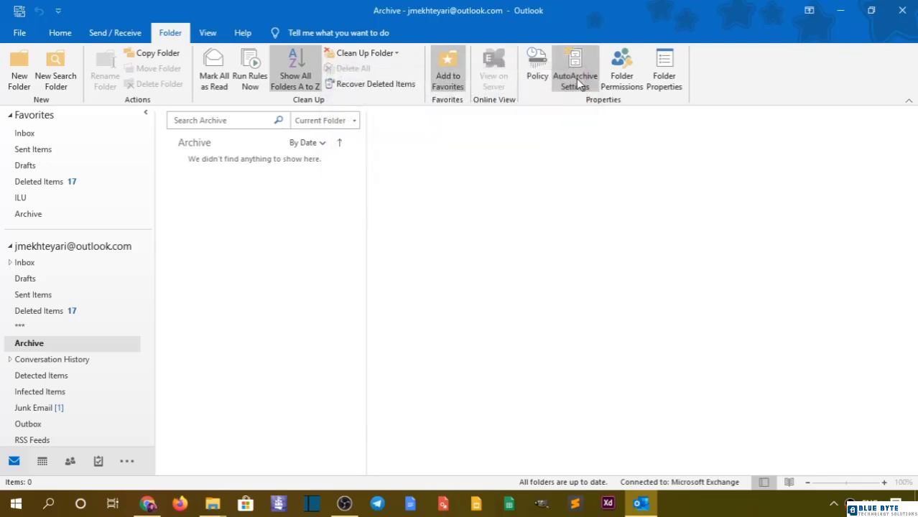
Step: Review Archive's General properties, cancel without saving, and bring up the View tab options
{"action": "left_click", "coordinate": [664, 80]}
{"action": "left_click_drag", "start_coordinate": [458, 82], "coordinate": [184, 90]}
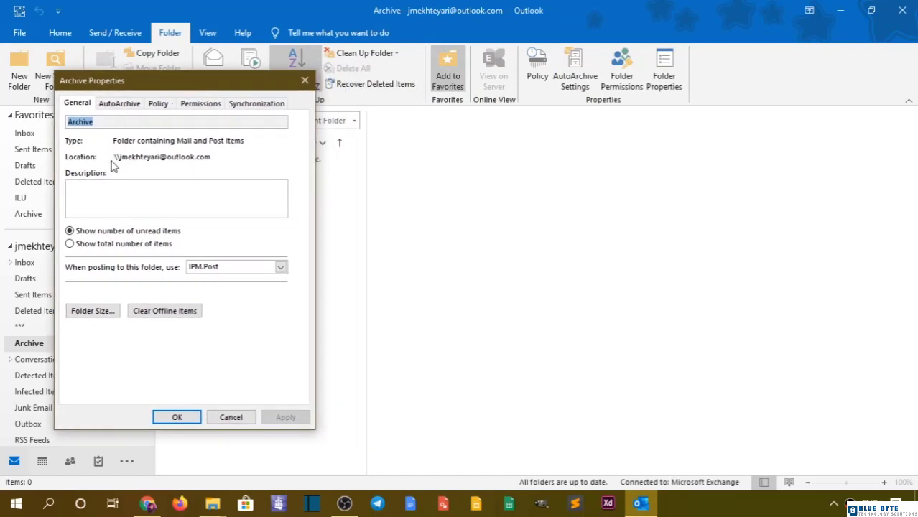
{"action": "left_click", "coordinate": [154, 188]}
{"action": "left_click", "coordinate": [217, 419]}
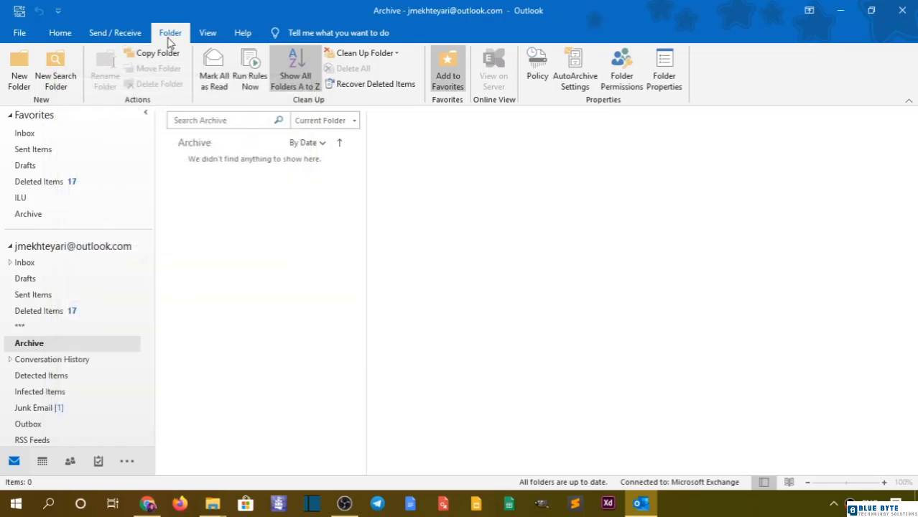
{"action": "left_click", "coordinate": [205, 37]}
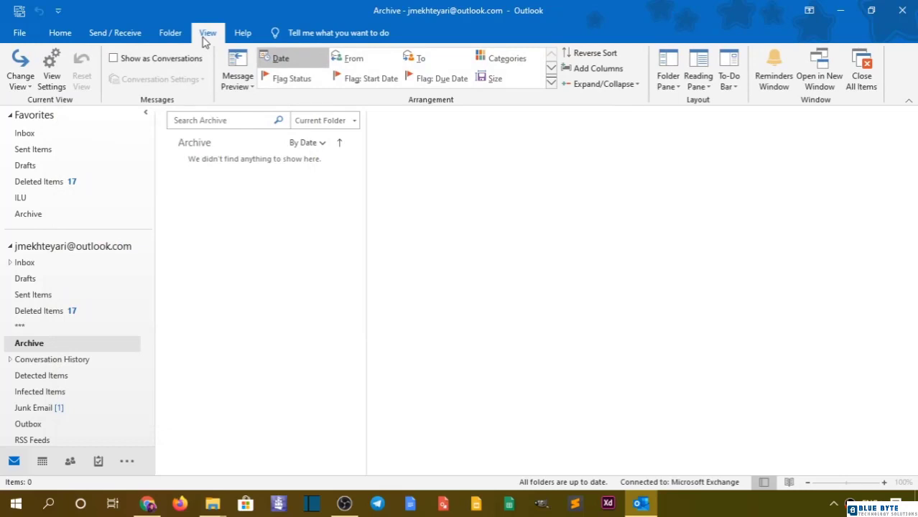